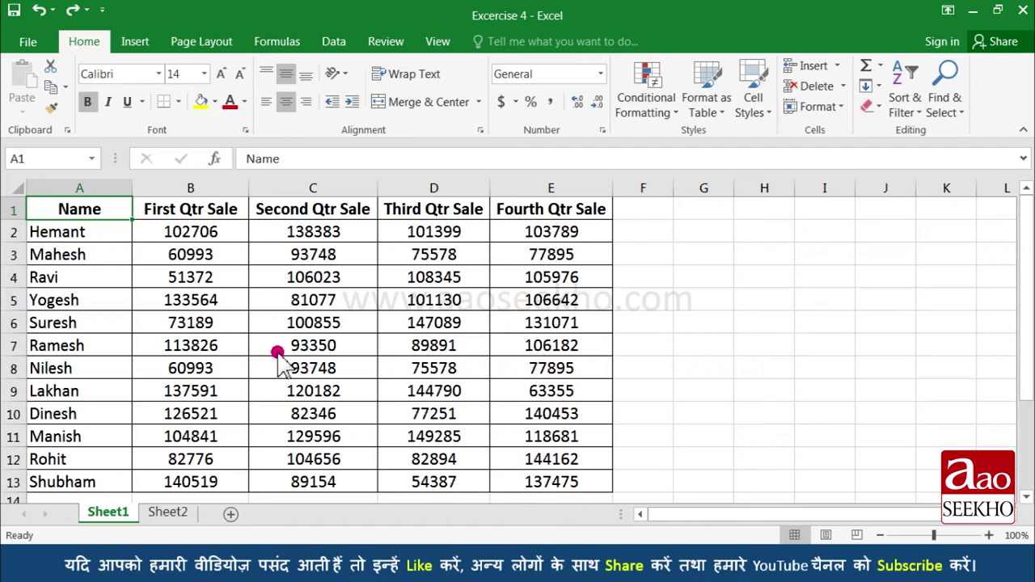
Step: Format A1:E13 as an orange Medium banded table with headers, creating Table3
drag(111, 209, 570, 482)
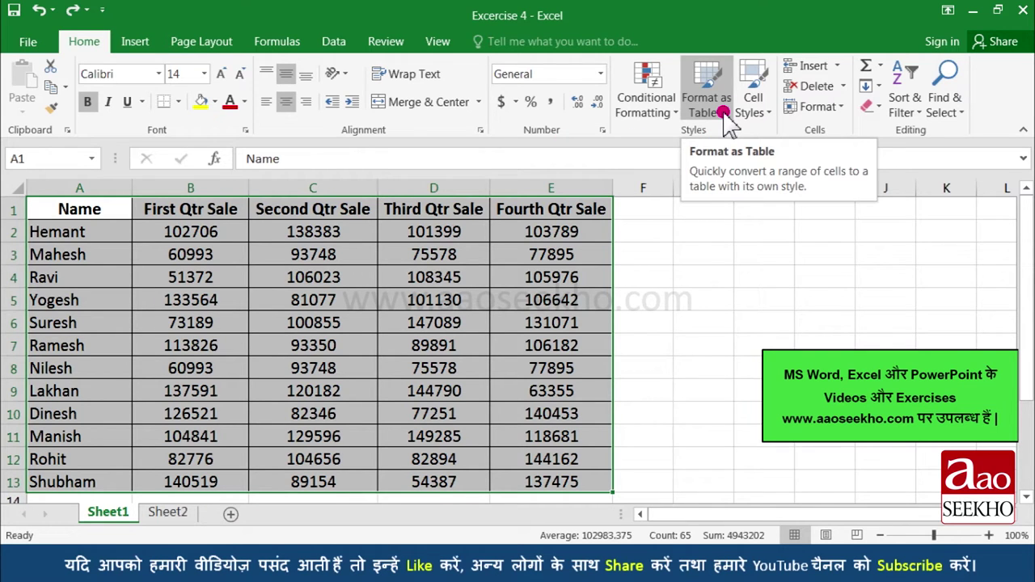
click(724, 114)
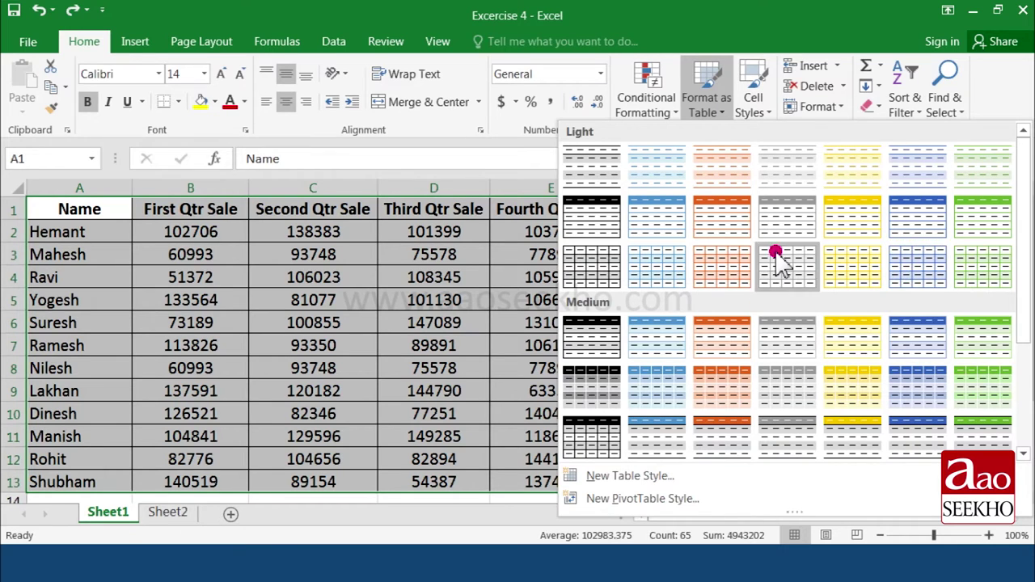
mouse_move(1029, 275)
mouse_down()
mouse_move(1028, 398)
mouse_move(1007, 285)
mouse_up()
click(790, 304)
scroll(786, 300, up, 1)
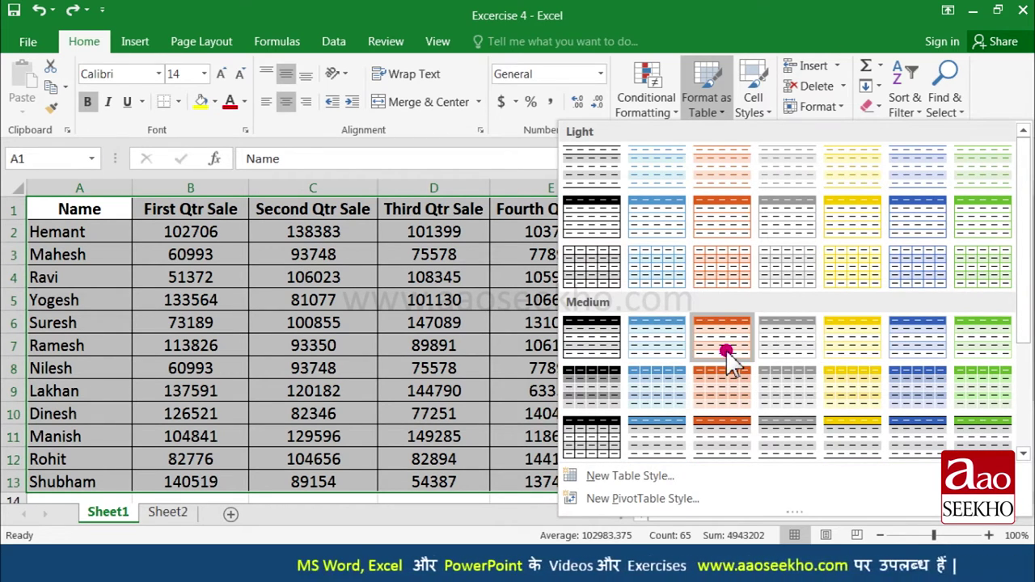
click(919, 346)
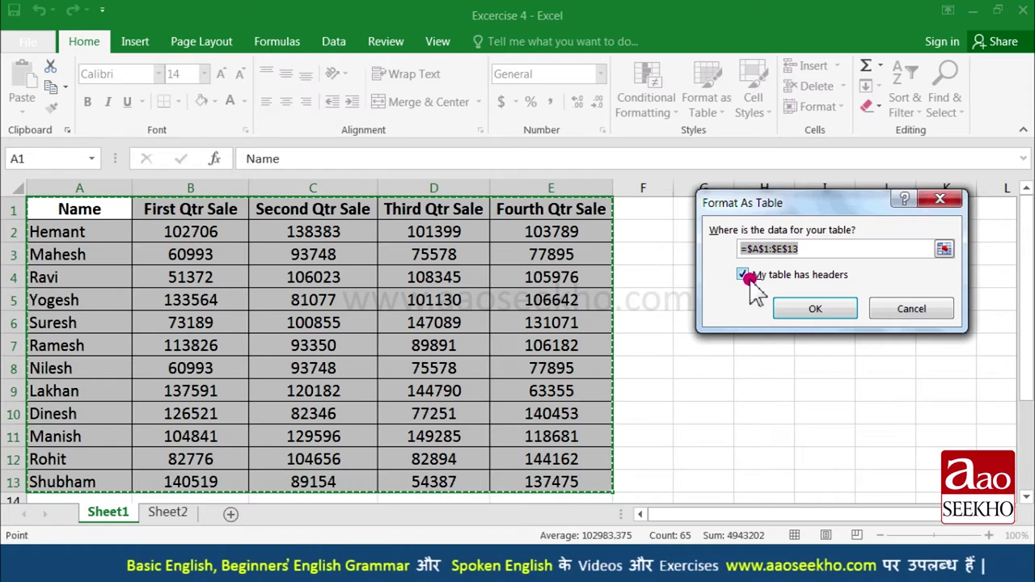
click(800, 310)
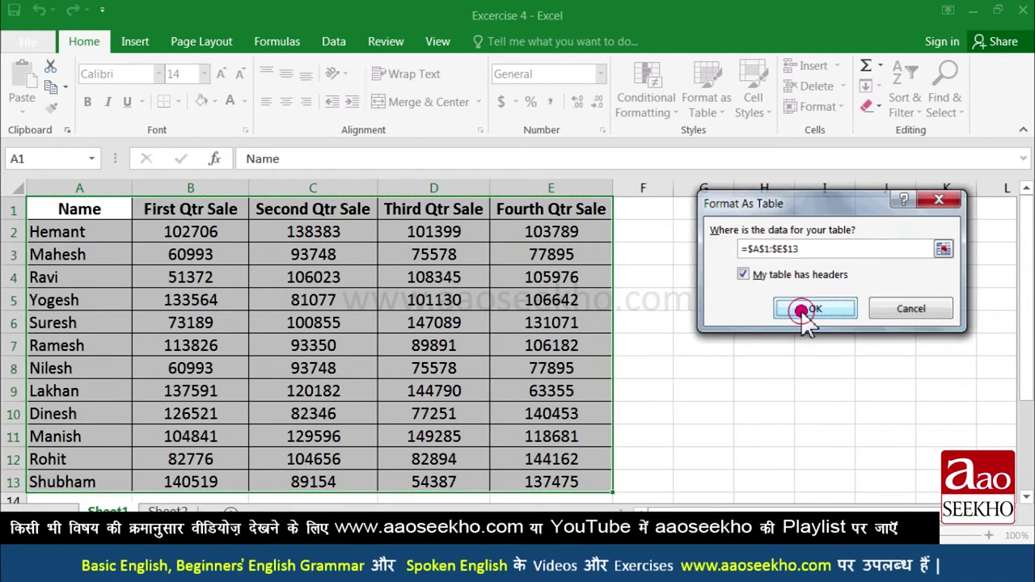
click(201, 284)
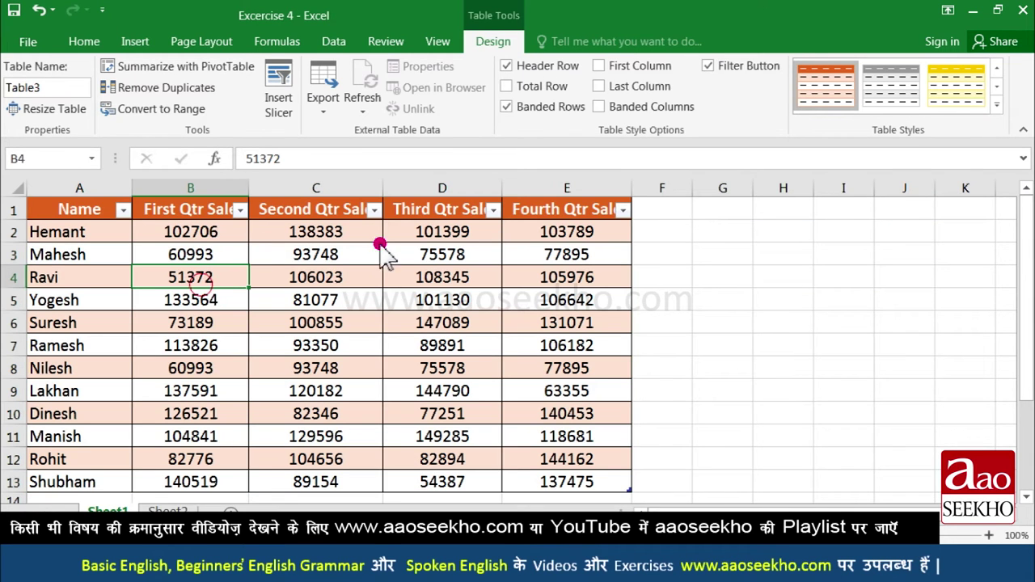
scroll(364, 293, down, 2)
scroll(364, 299, up, 1)
scroll(243, 303, up, 1)
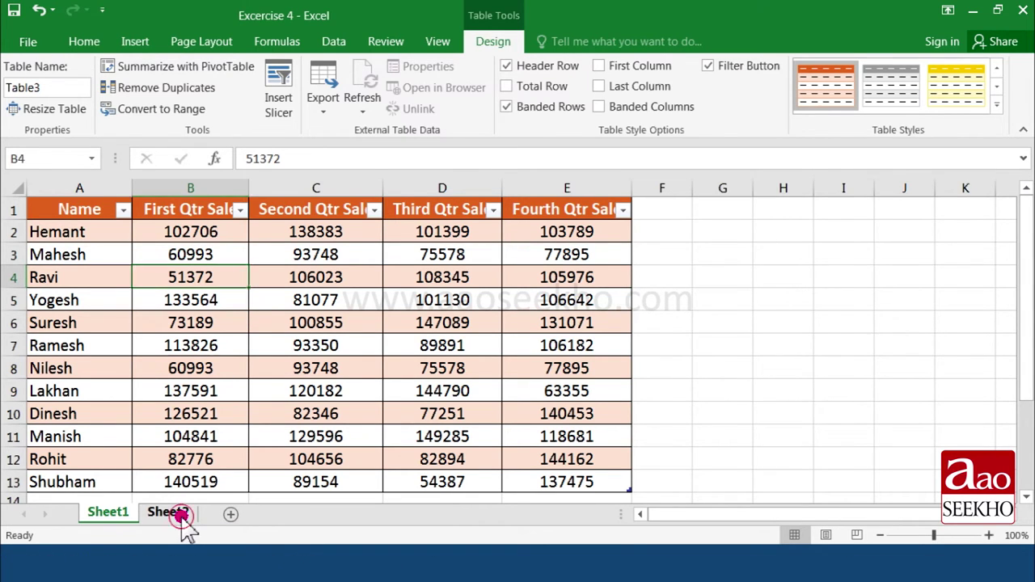
Step: Format Sheet2's data as a yellow banded table without existing headers
click(180, 514)
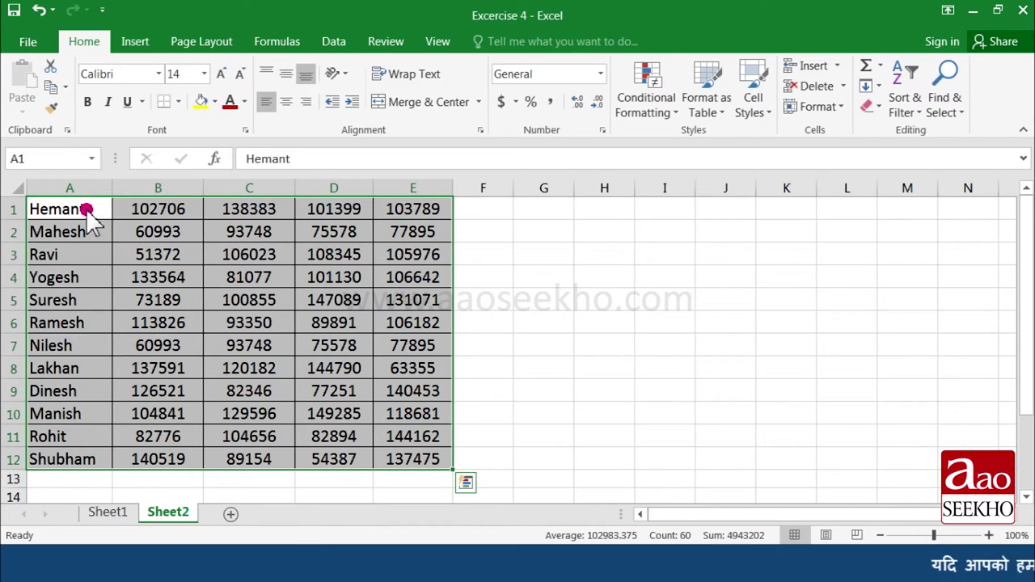
click(724, 111)
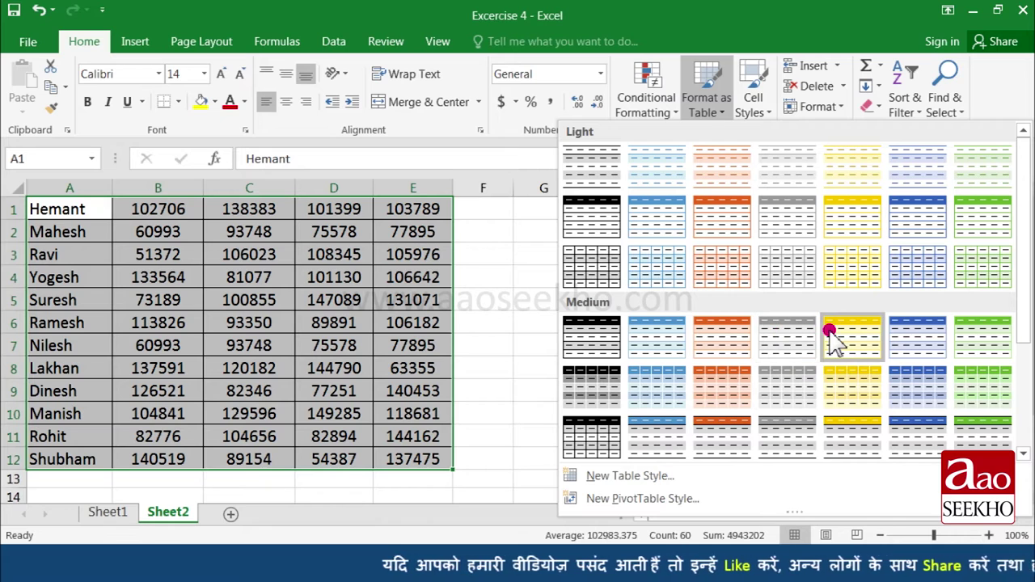
click(780, 335)
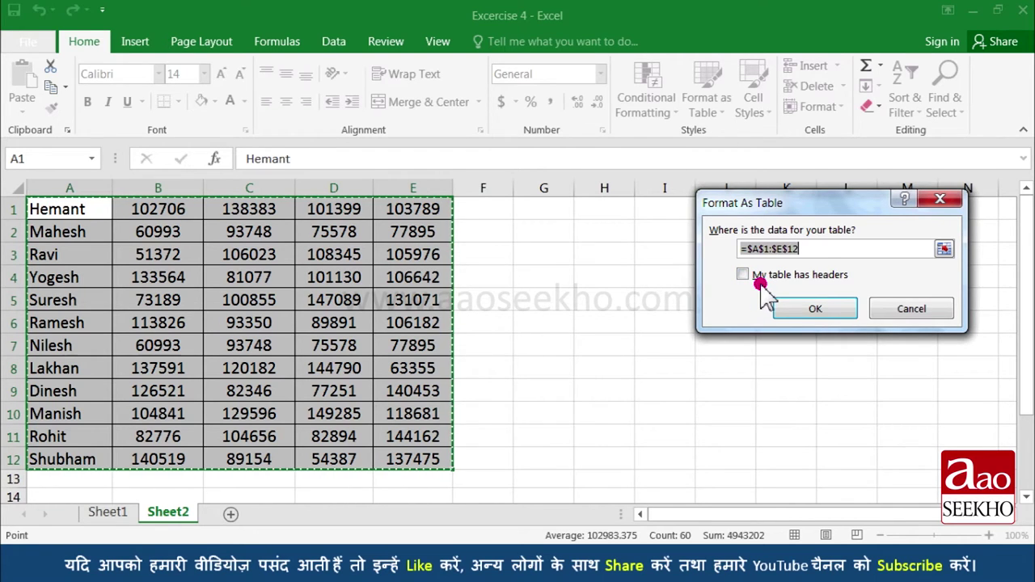
click(811, 312)
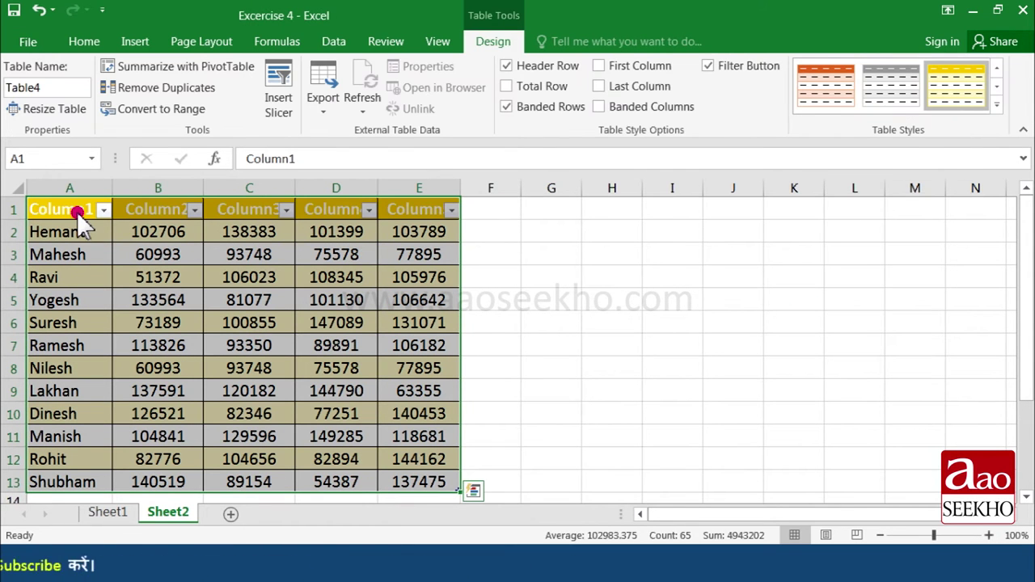
Step: Enter headers 'Name' in A1 and 'First Qtr' in B1, then return to Sheet1
click(81, 212)
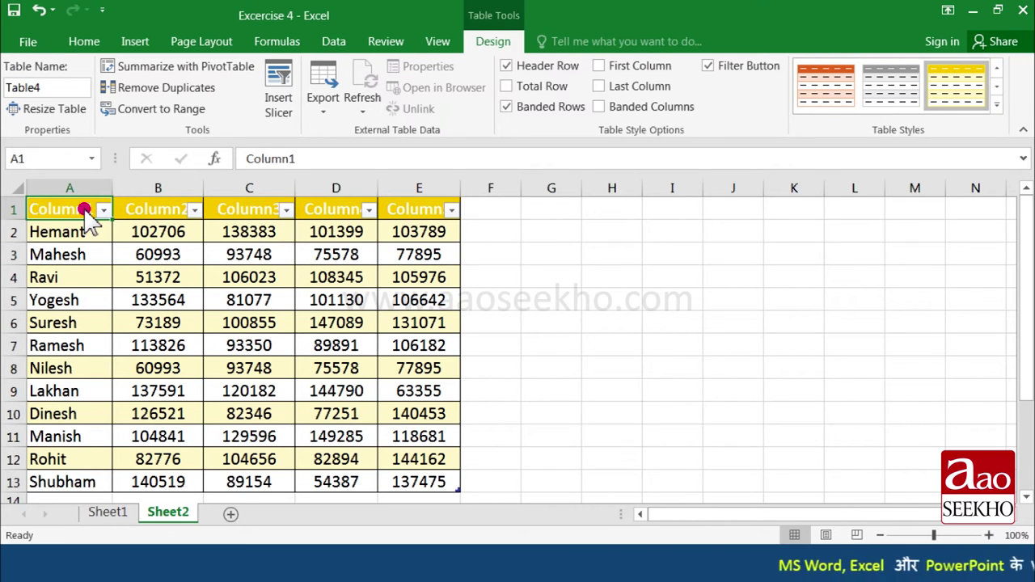
text(Name)
key(Tab)
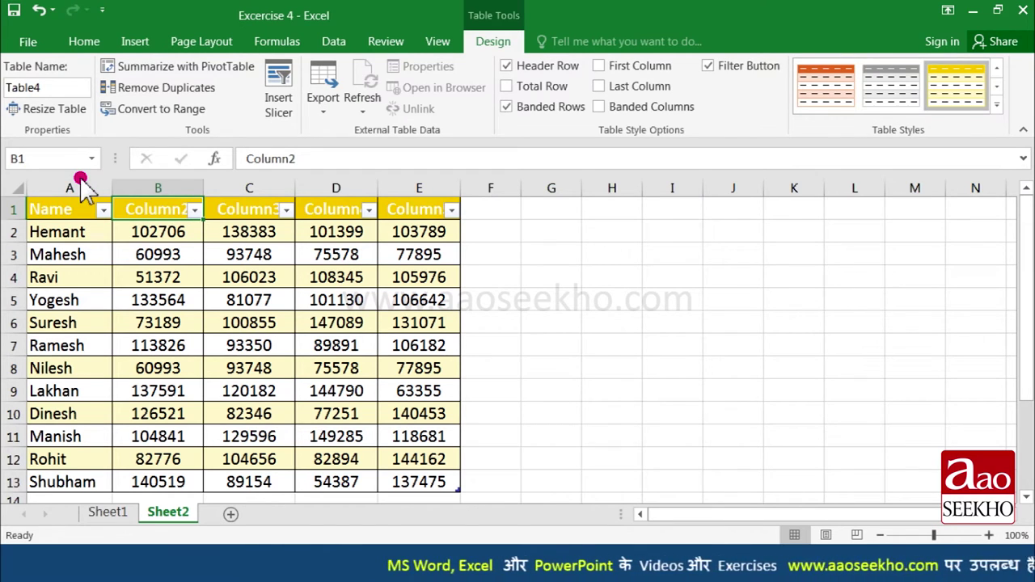
text(First Qtr)
key(Return)
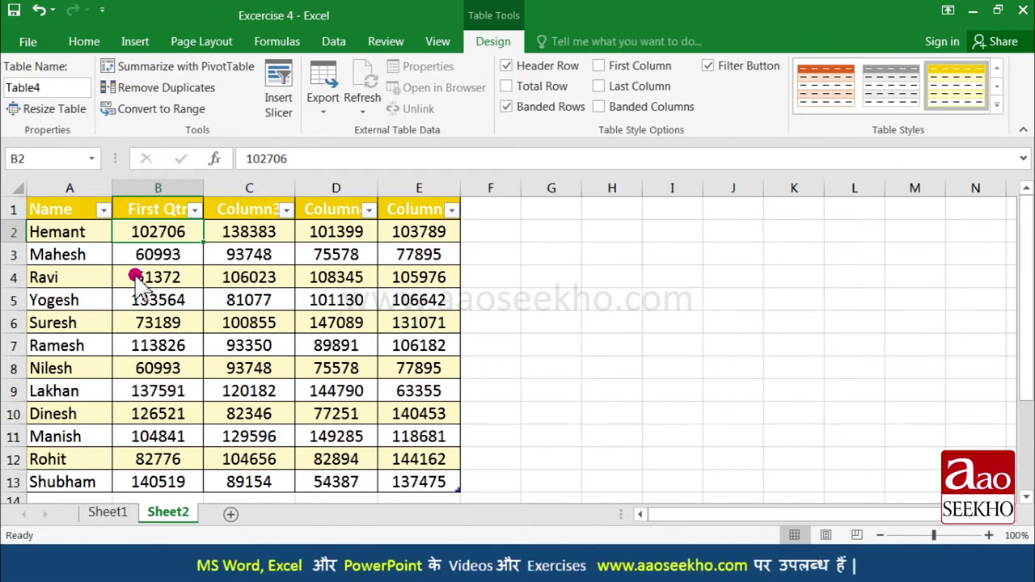
click(107, 512)
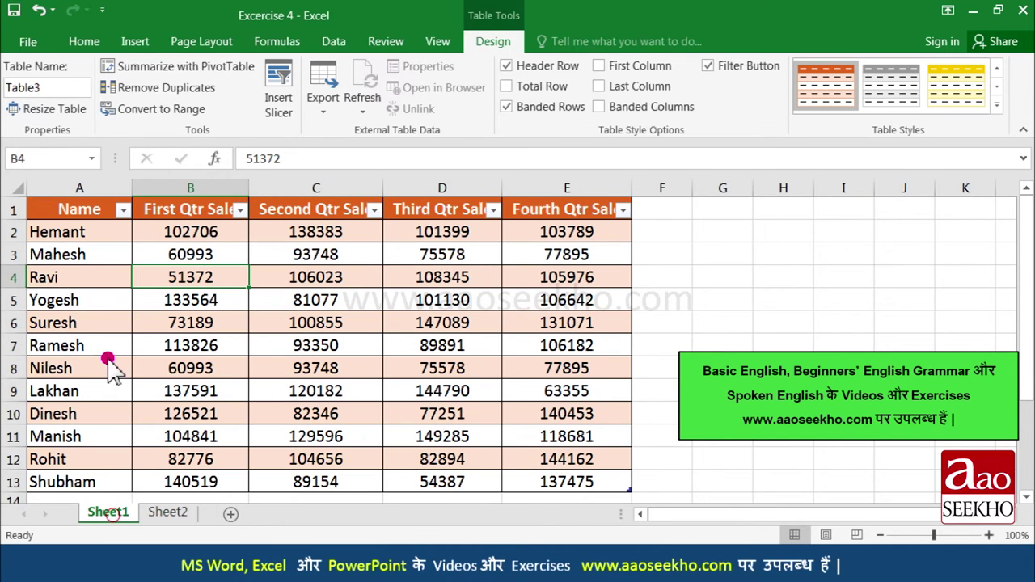
Step: Turn off the filter buttons on the table's header row A1:E1
click(106, 216)
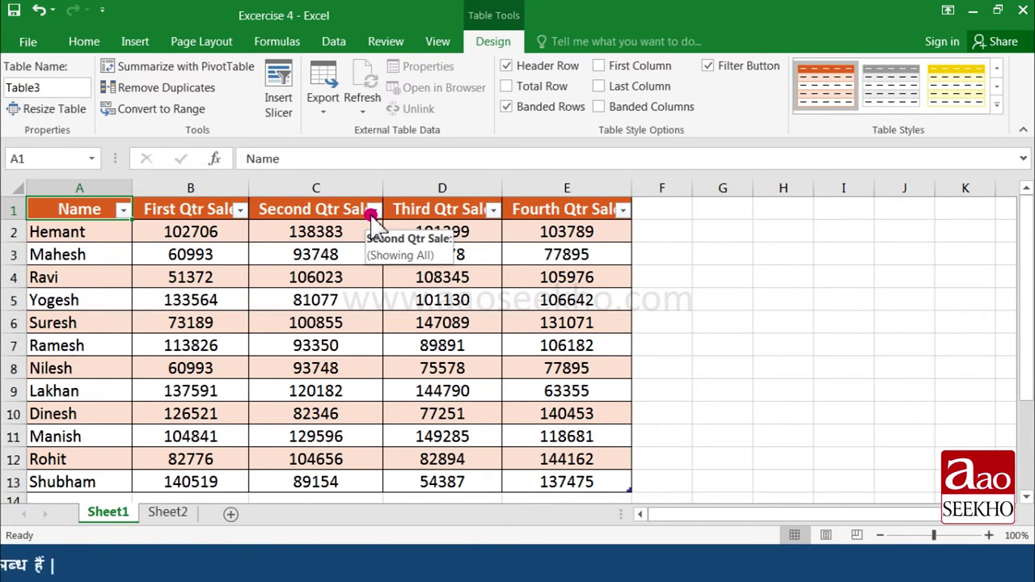
drag(66, 211, 550, 215)
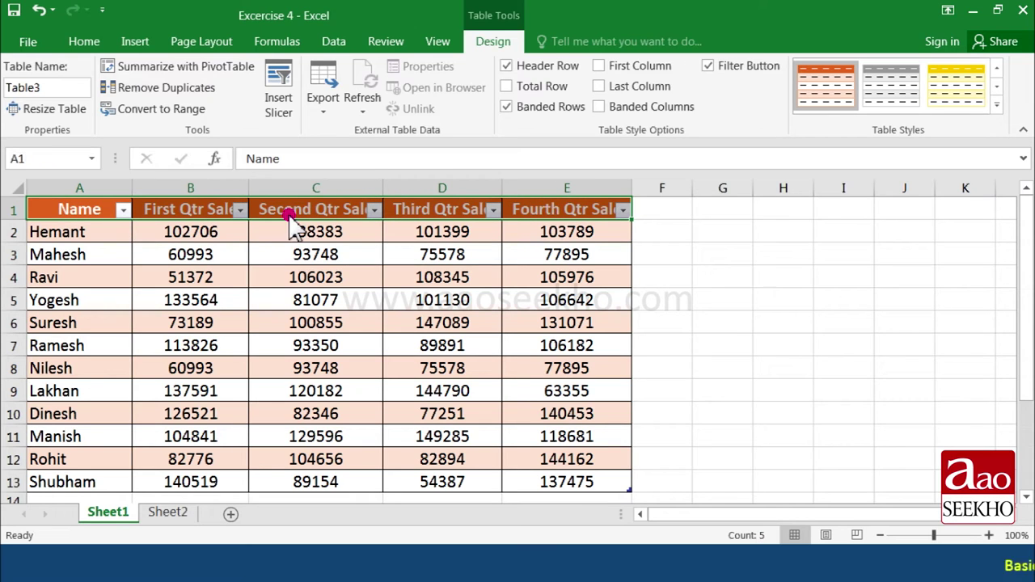
click(333, 42)
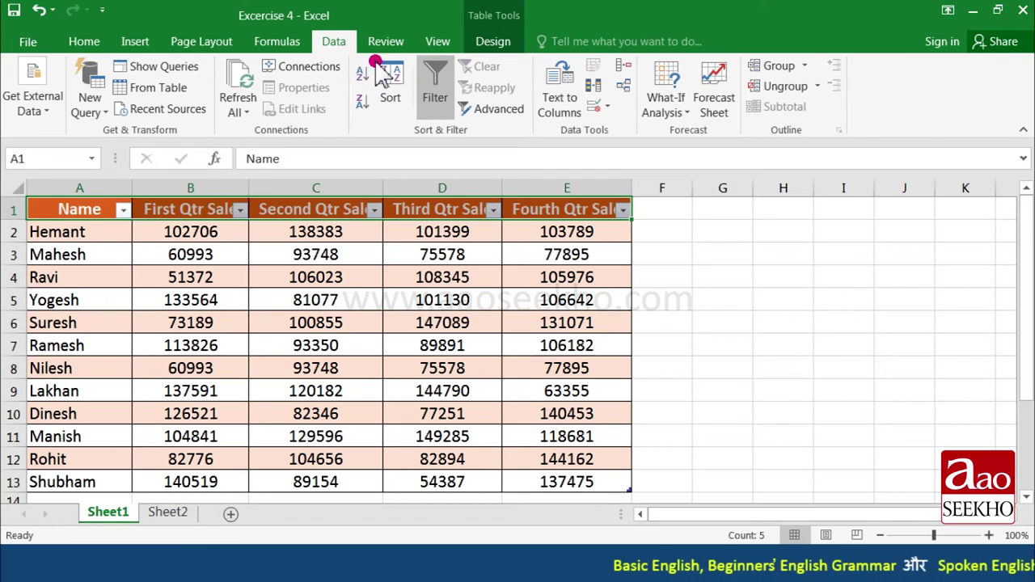
click(434, 103)
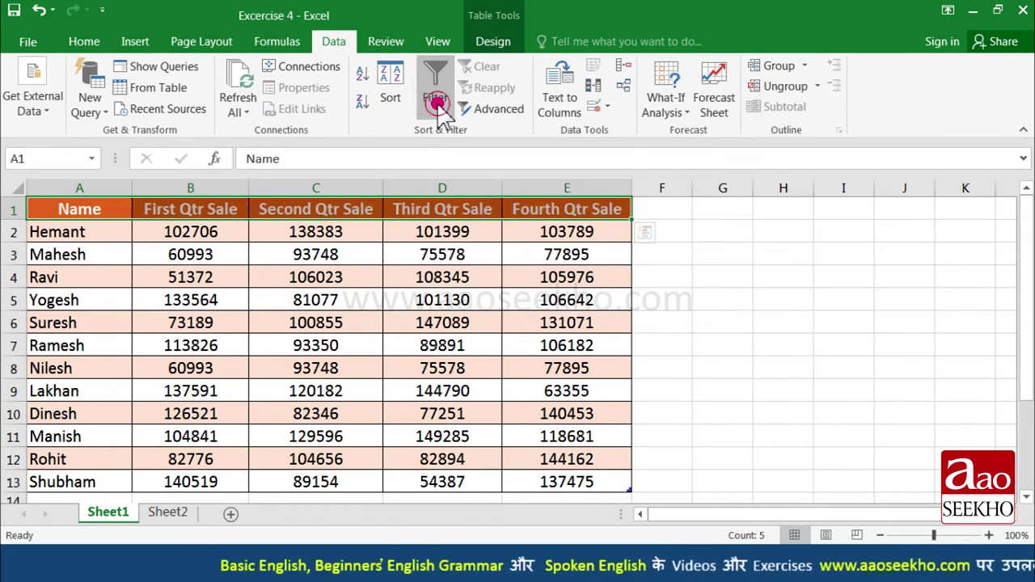
Step: Select the whole sales table A1:E13 with Ctrl+A and bring up the table style gallery
click(117, 212)
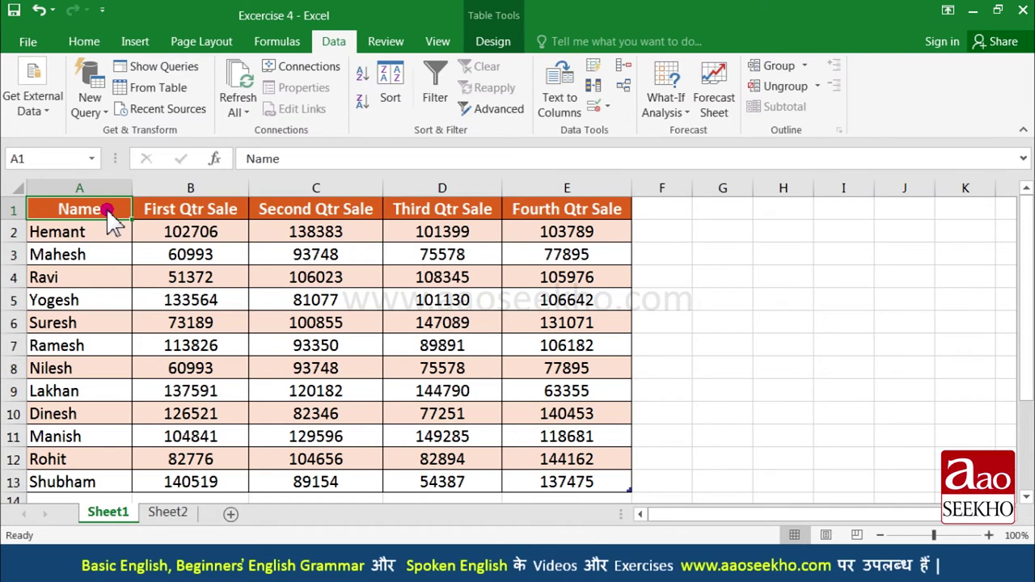
key(ctrl+a)
click(84, 41)
click(697, 120)
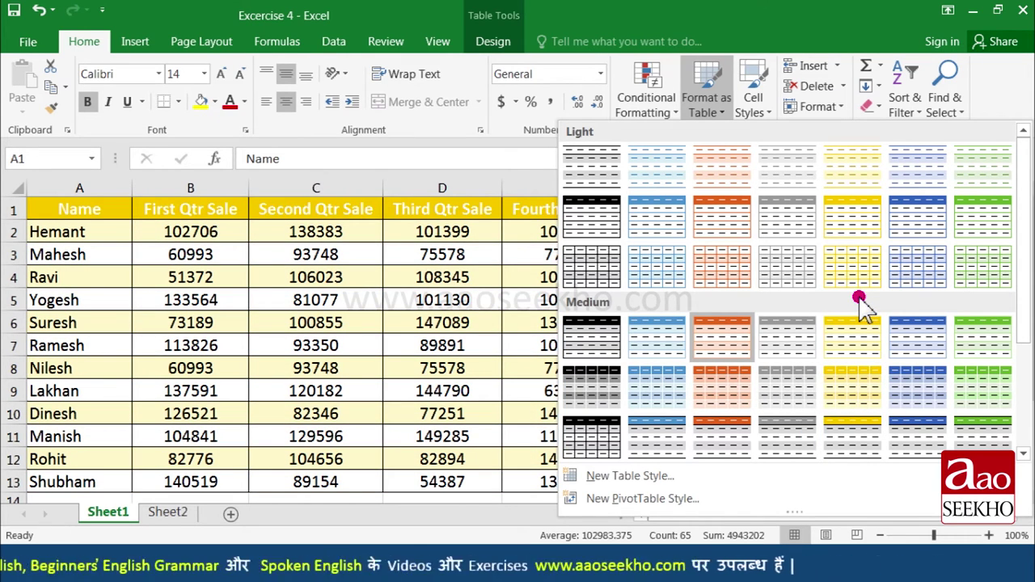
Step: Apply an orange banded table style, then undo twice to leave a plain bordered range
scroll(861, 303, down, 3)
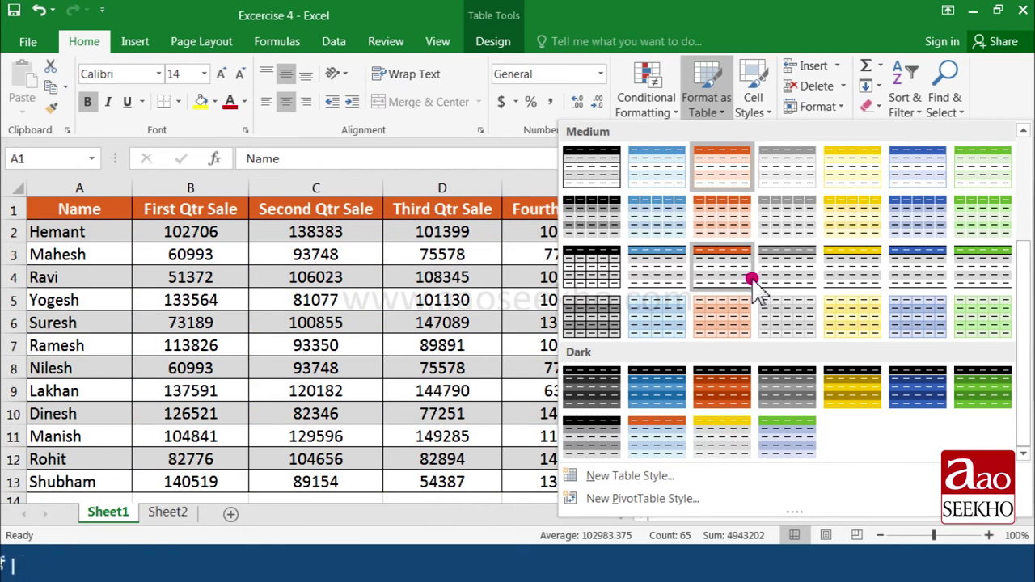
click(752, 279)
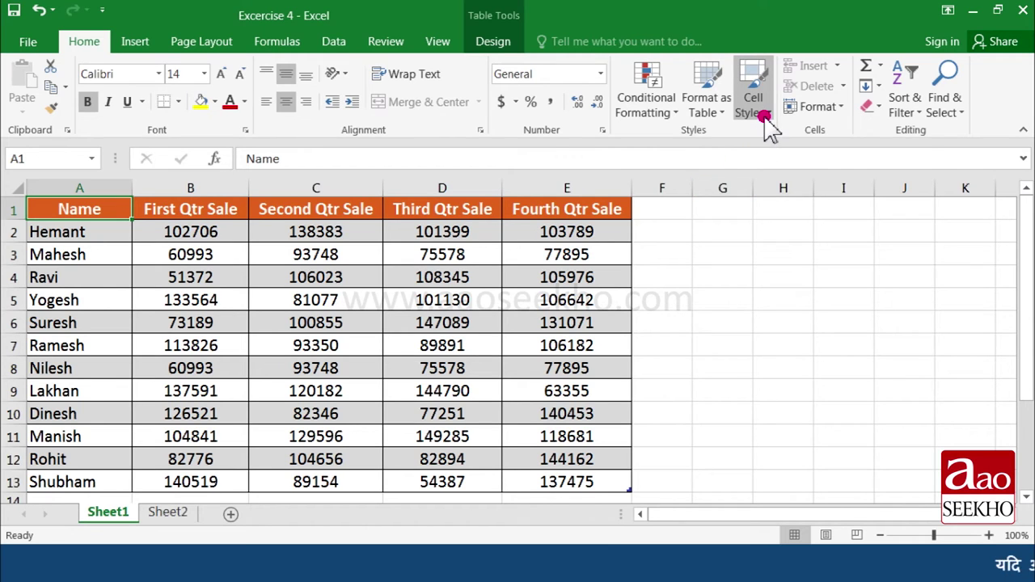
click(110, 211)
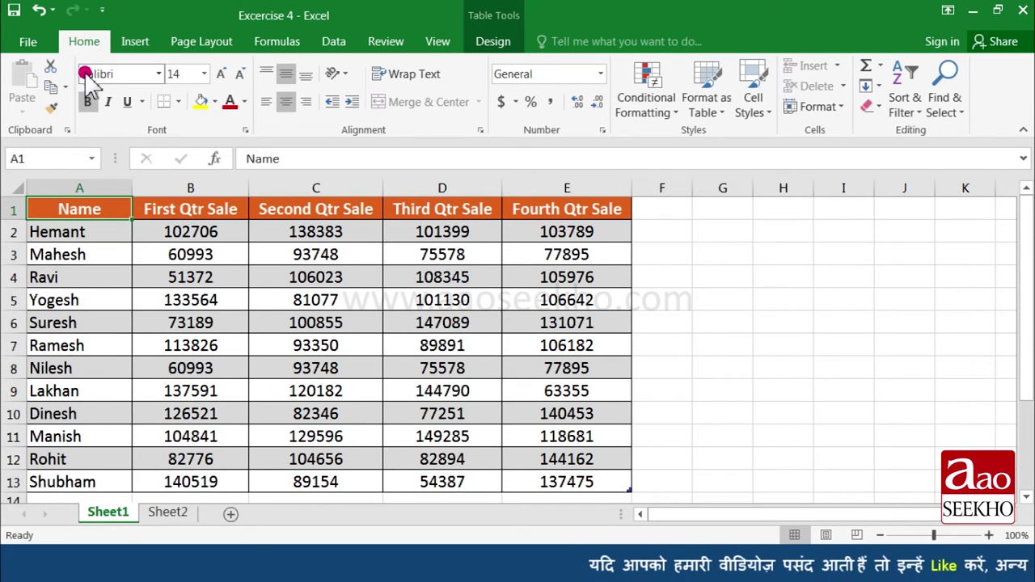
click(36, 10)
click(37, 10)
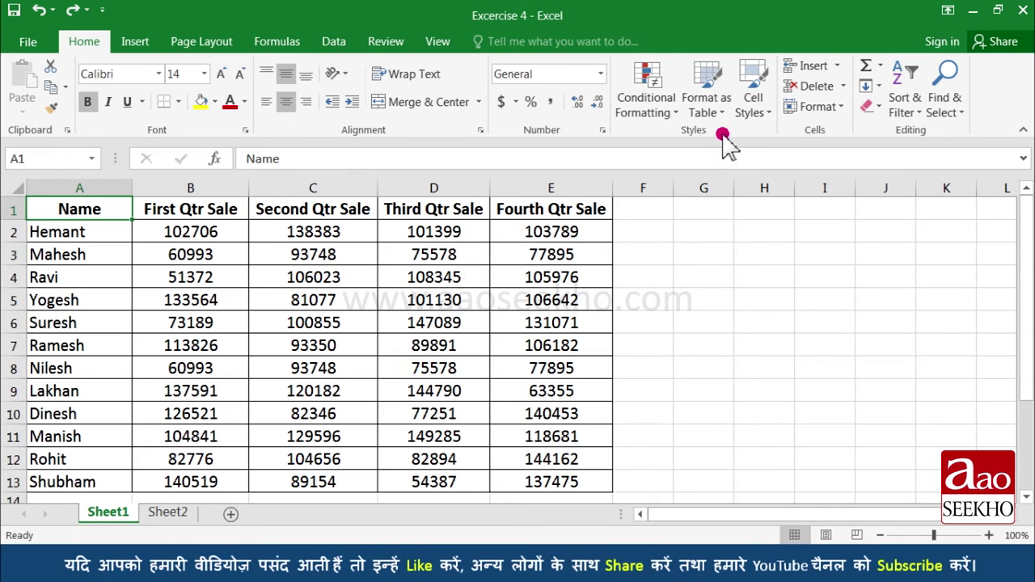
Step: Apply the Heading 1 cell style to header cells A1:E1, Name through Fourth Qtr Sale
click(762, 113)
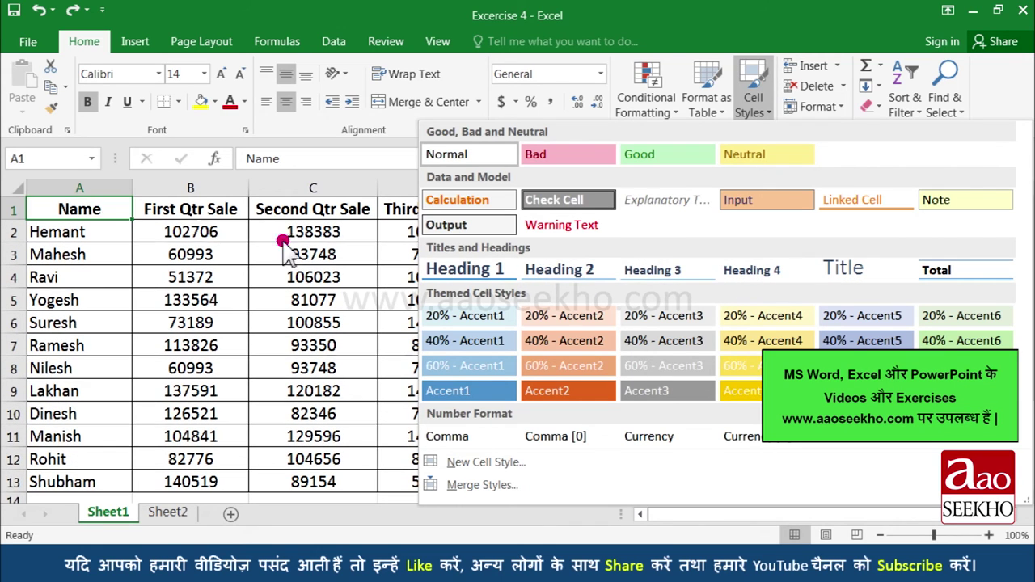
click(100, 209)
mouse_move(99, 209)
mouse_down()
mouse_move(279, 219)
mouse_move(526, 203)
mouse_up()
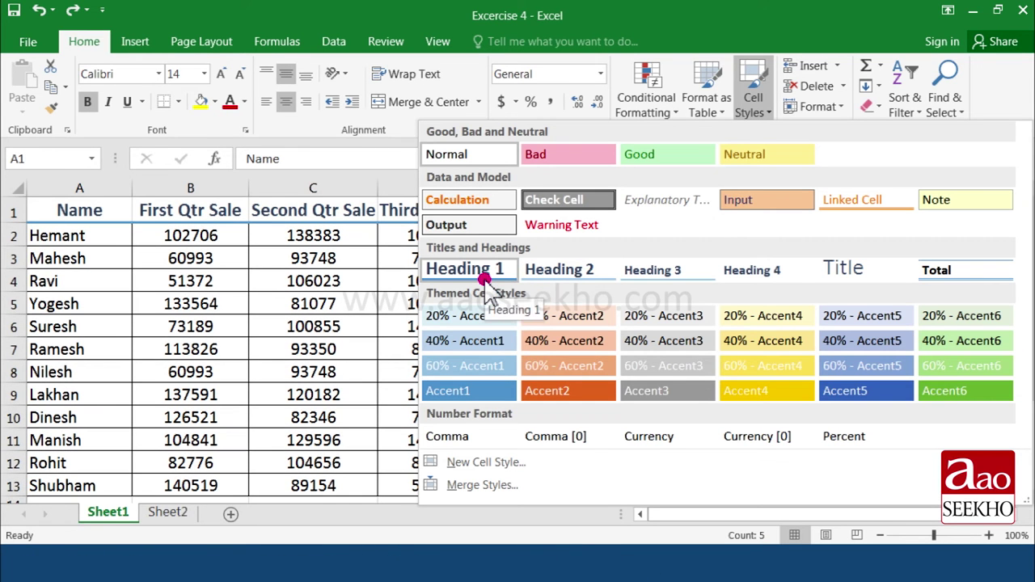
click(485, 279)
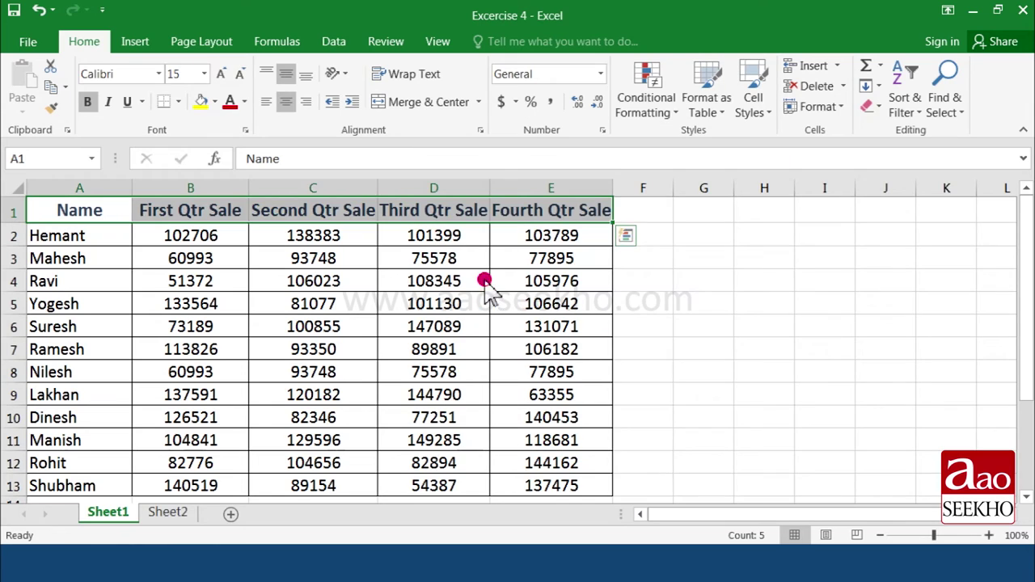
click(94, 276)
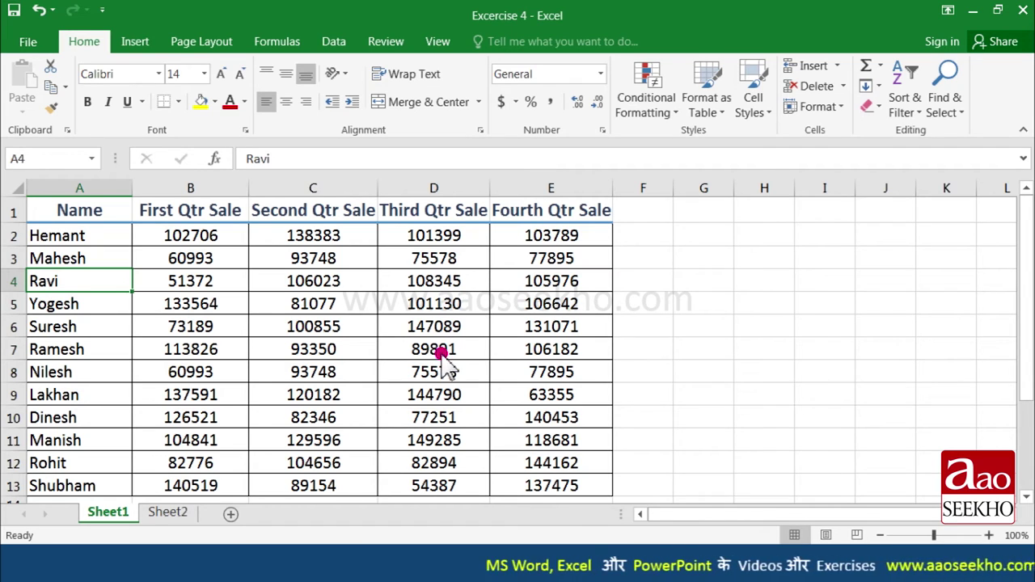
Step: Give the first-quarter sale of 51372 in B4 the Bad cell style
key(Down)
key(Right)
click(760, 113)
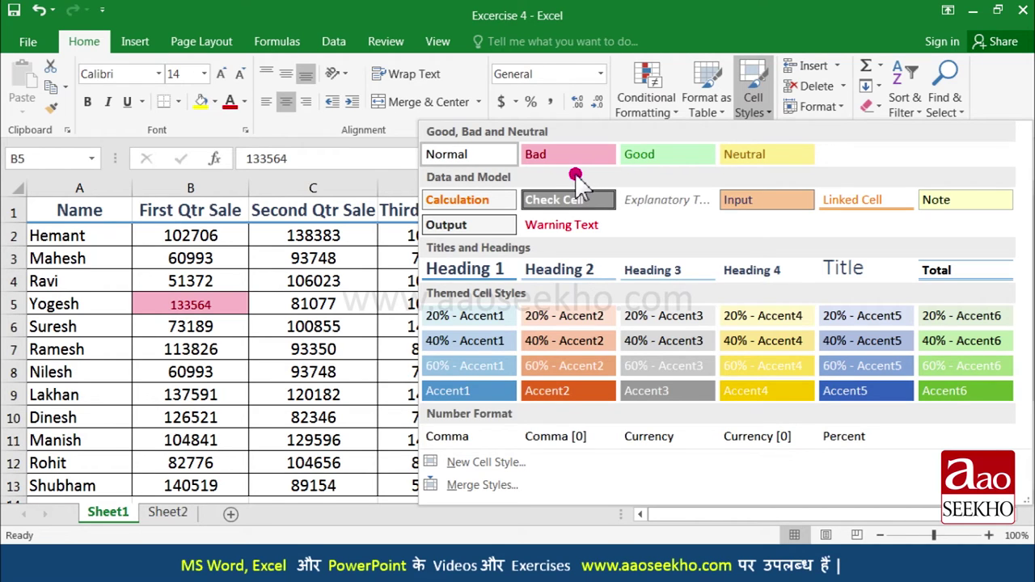
click(203, 296)
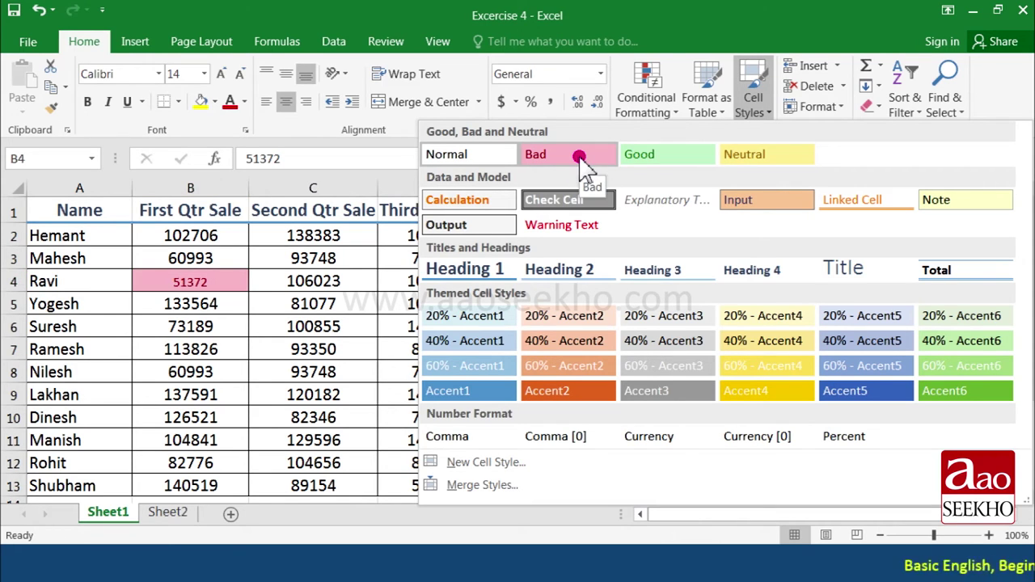
click(579, 156)
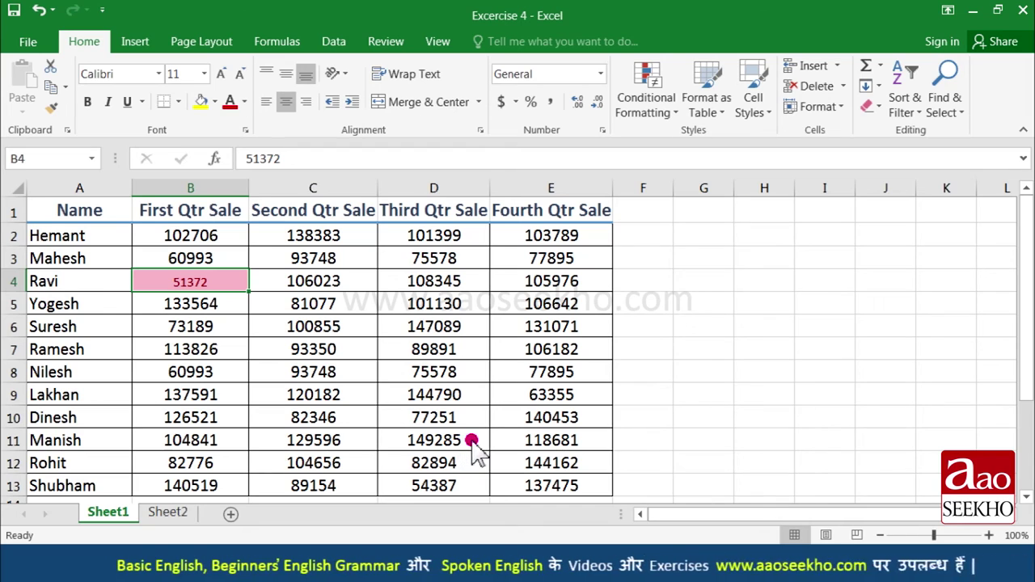
click(467, 442)
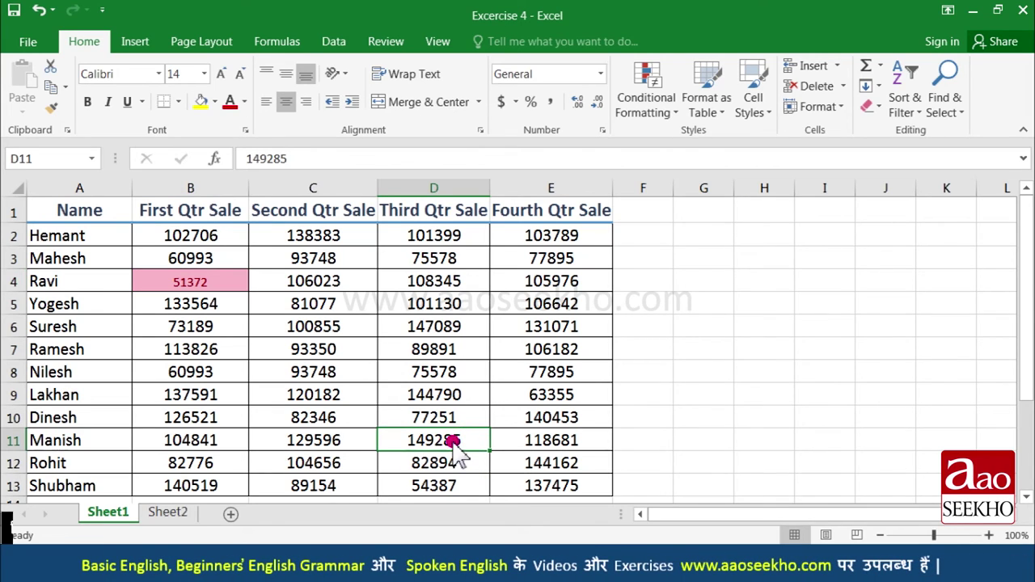
Step: Apply the Good cell style to D11, the third-quarter sale of 149285
click(772, 107)
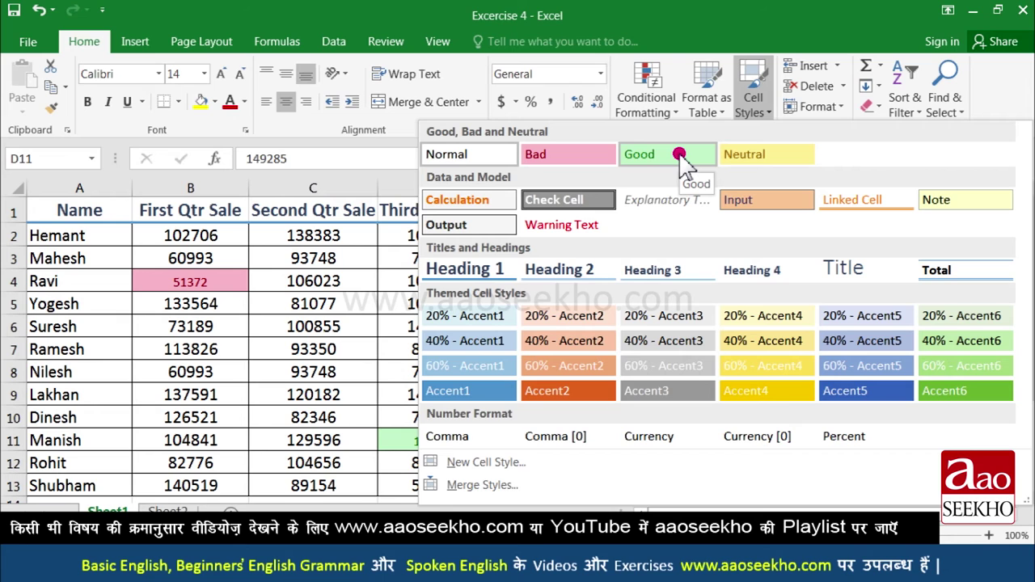
click(679, 154)
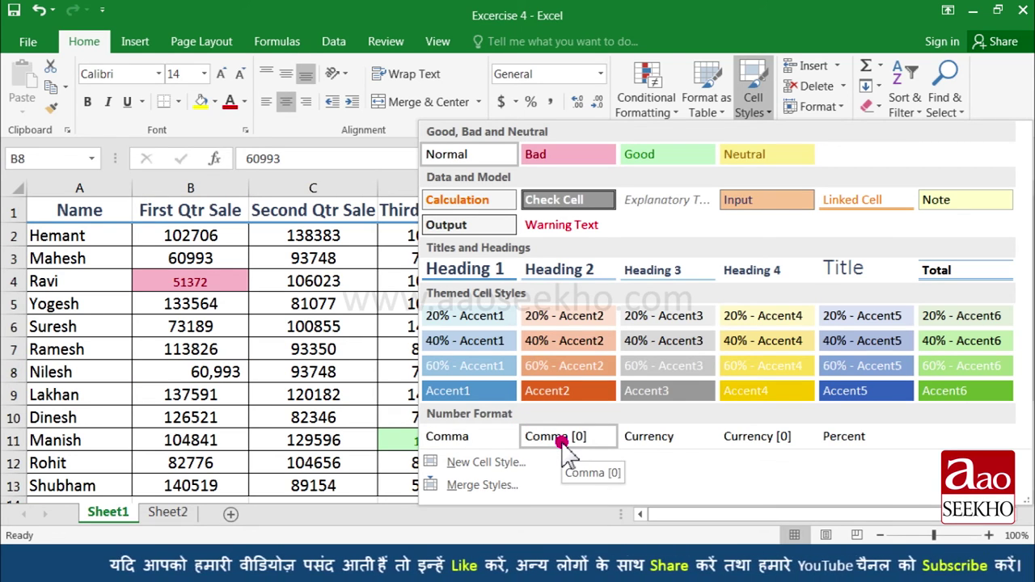
Step: Try Comma [0] on B8, then apply the Comma style so it reads 60,993.00
click(561, 439)
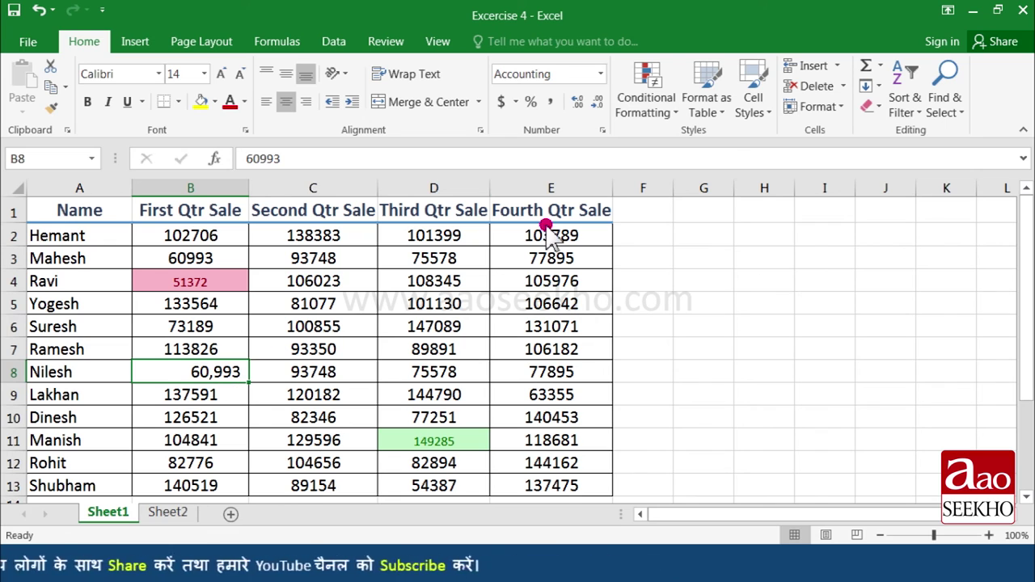
click(753, 112)
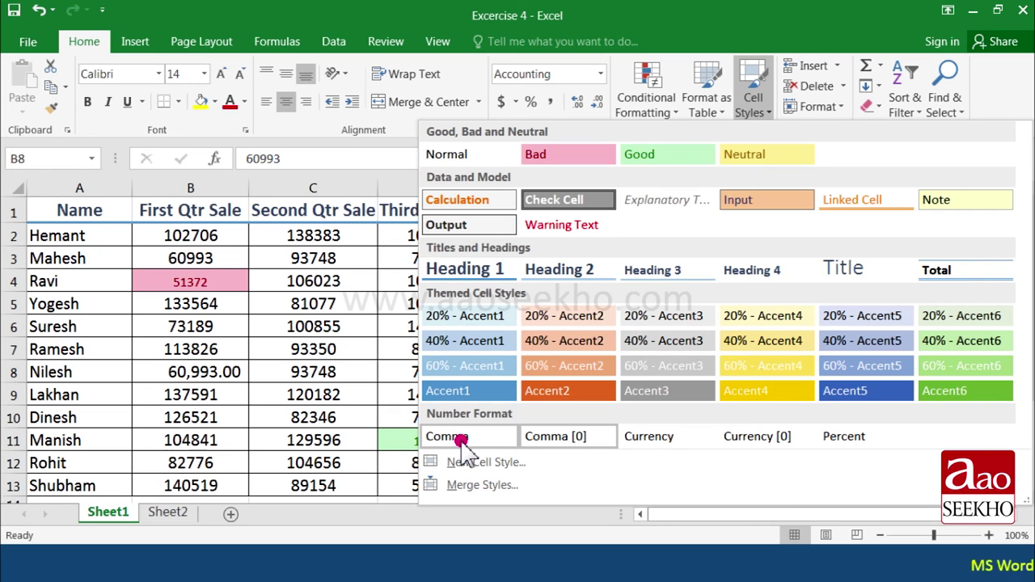
click(459, 437)
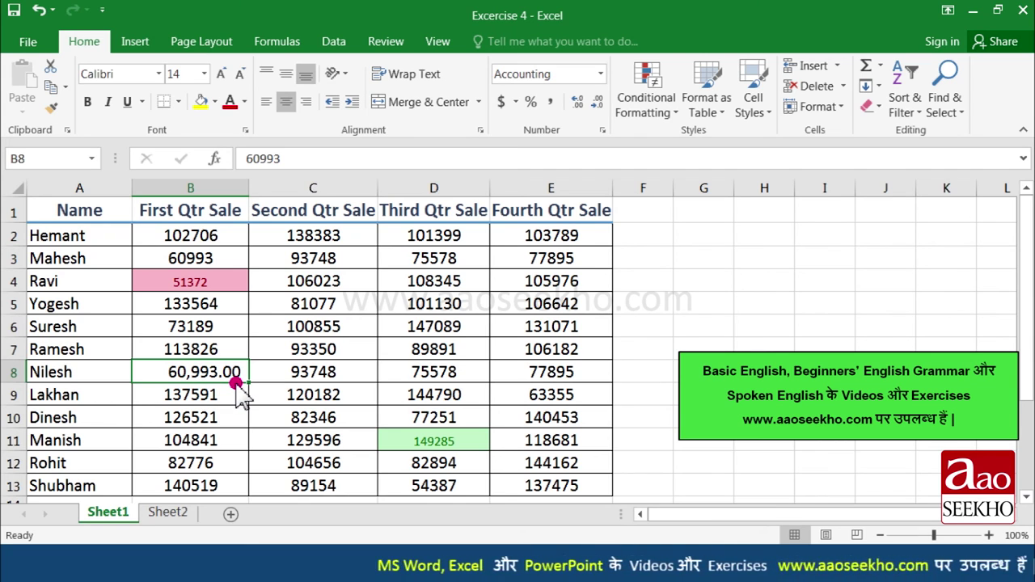
click(754, 104)
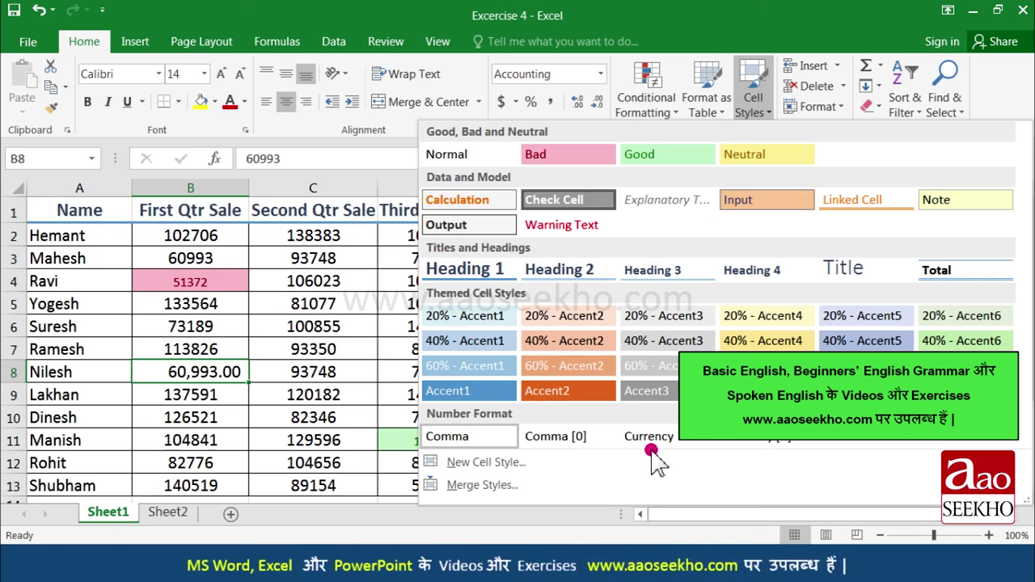